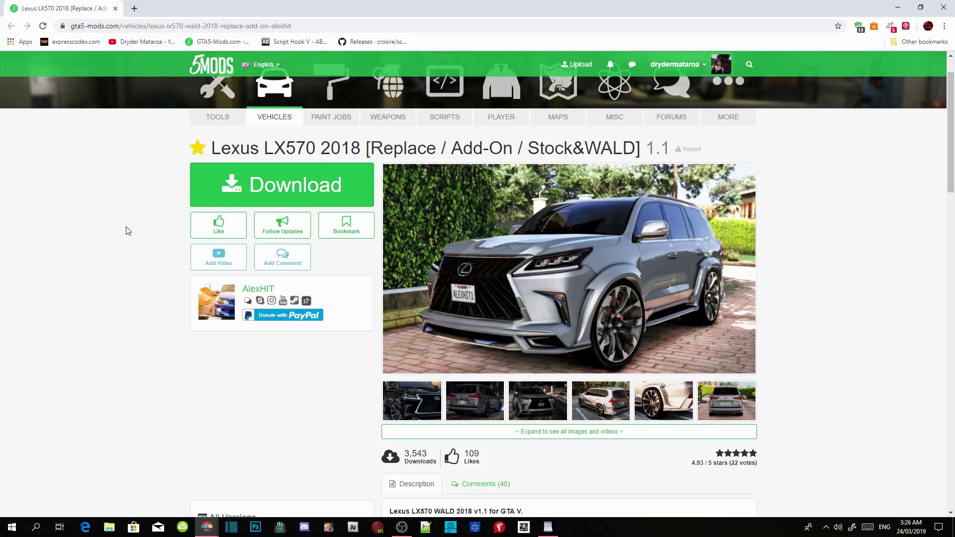
Open the GTA V install folder from its desktop shortcut and browse to mods\update\x64\dlcpacks
{"action": "left_click", "coordinate": [898, 7]}
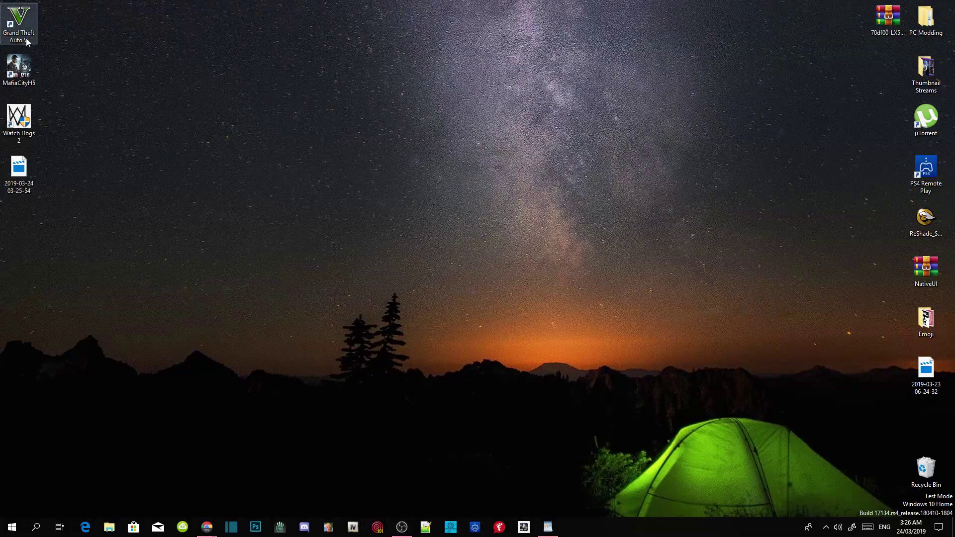
{"action": "right_click", "coordinate": [19, 23]}
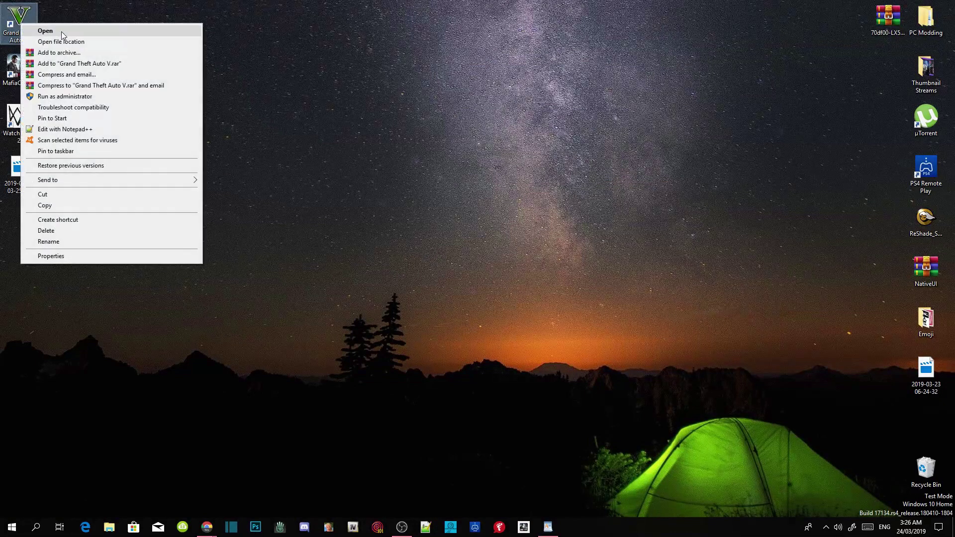
{"action": "left_click", "coordinate": [67, 42]}
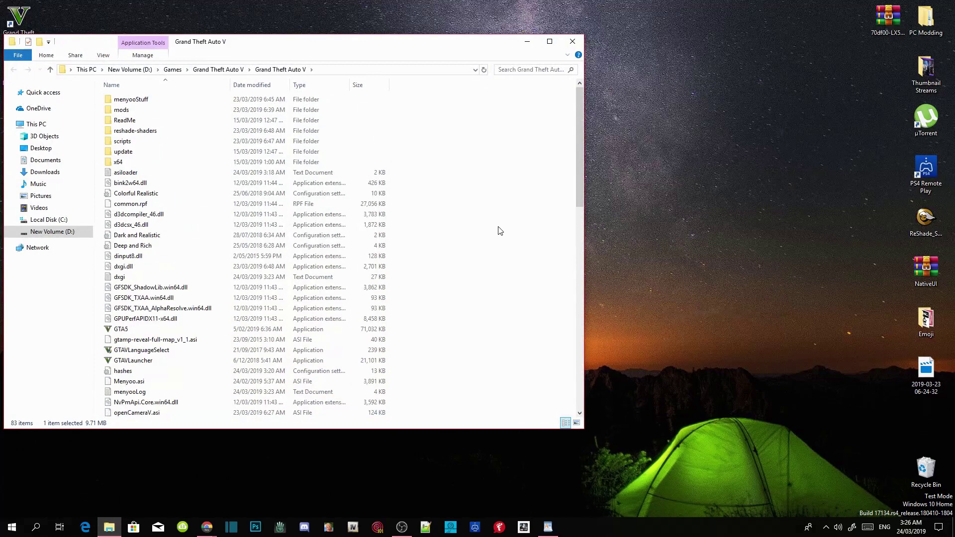
{"action": "double_click", "coordinate": [251, 110]}
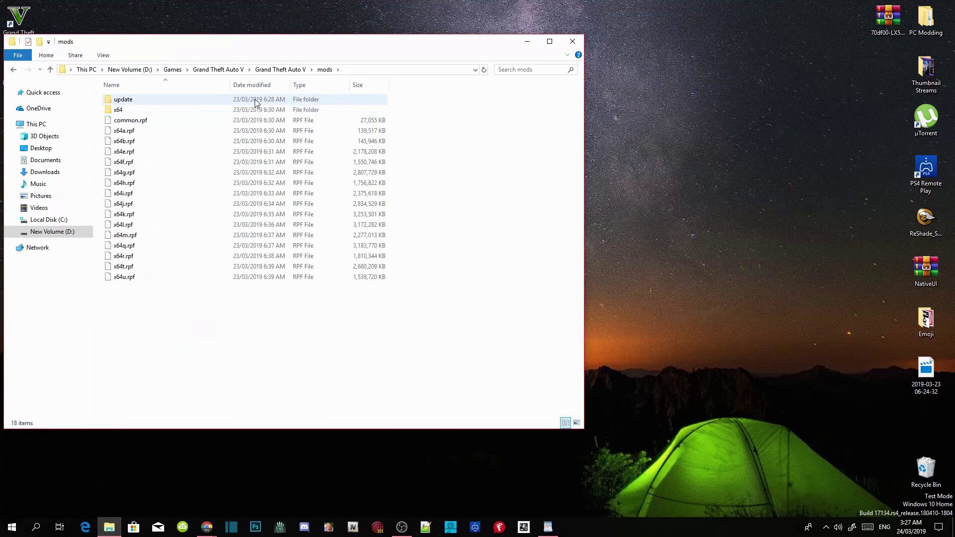
{"action": "double_click", "coordinate": [255, 100]}
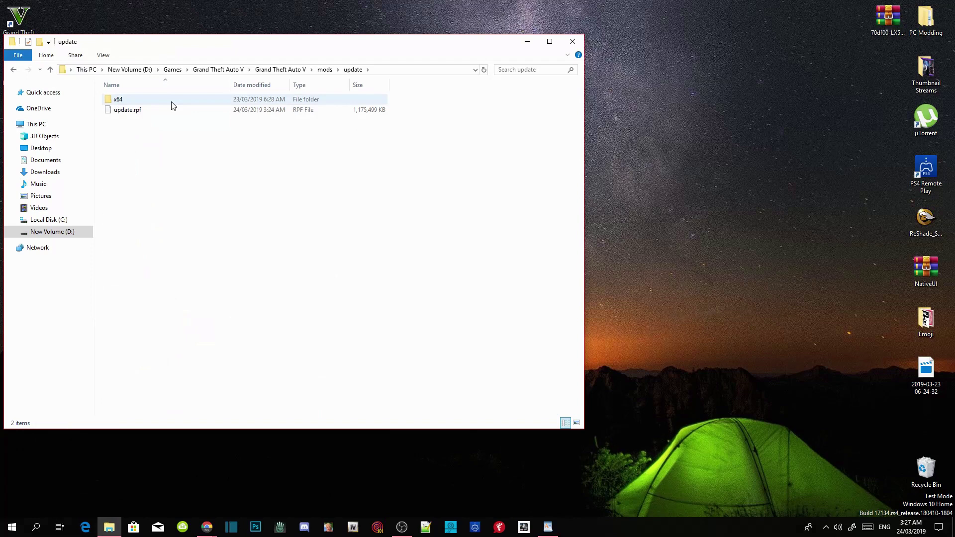
{"action": "double_click", "coordinate": [174, 103]}
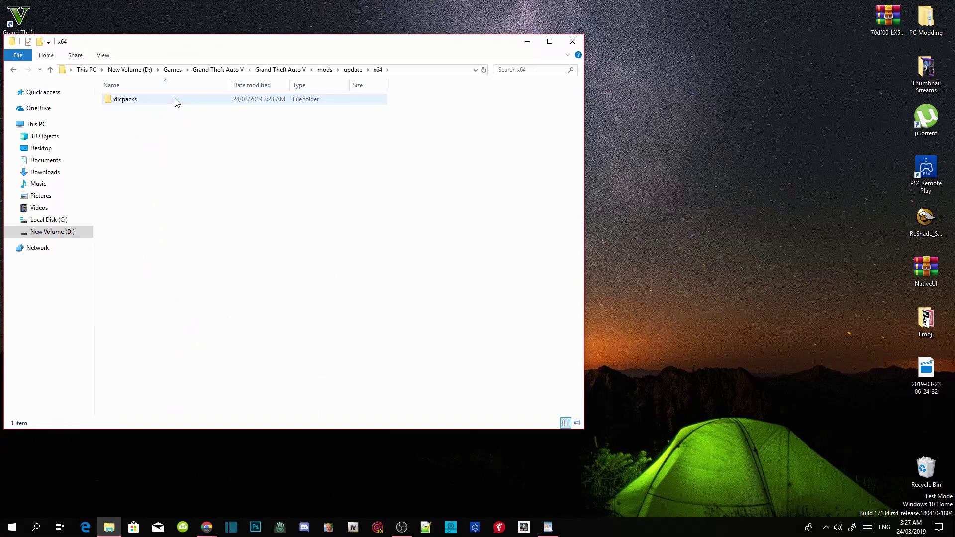
{"action": "double_click", "coordinate": [175, 102]}
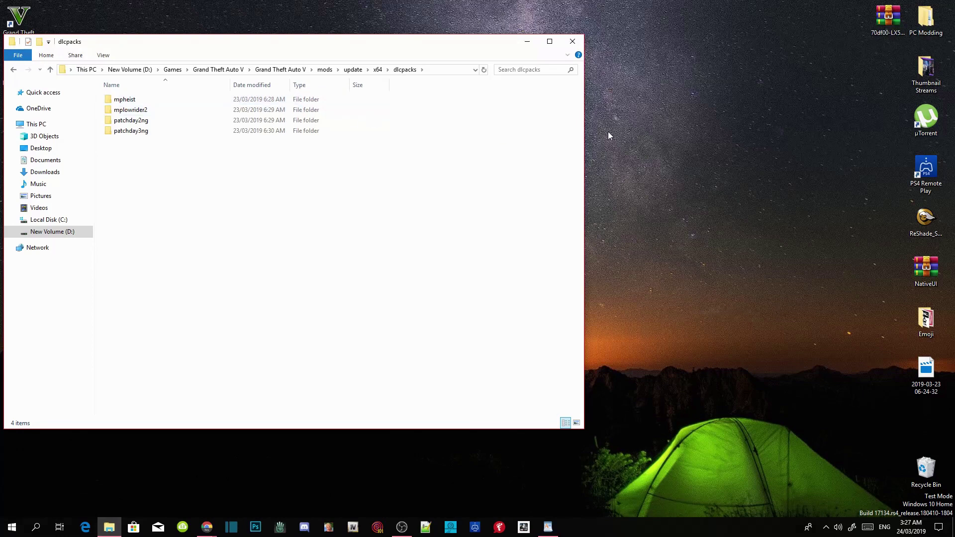
Open the LX570 mod archive and drag its WALD\Add-on\wald2018 folder into dlcpacks
{"action": "double_click", "coordinate": [897, 25]}
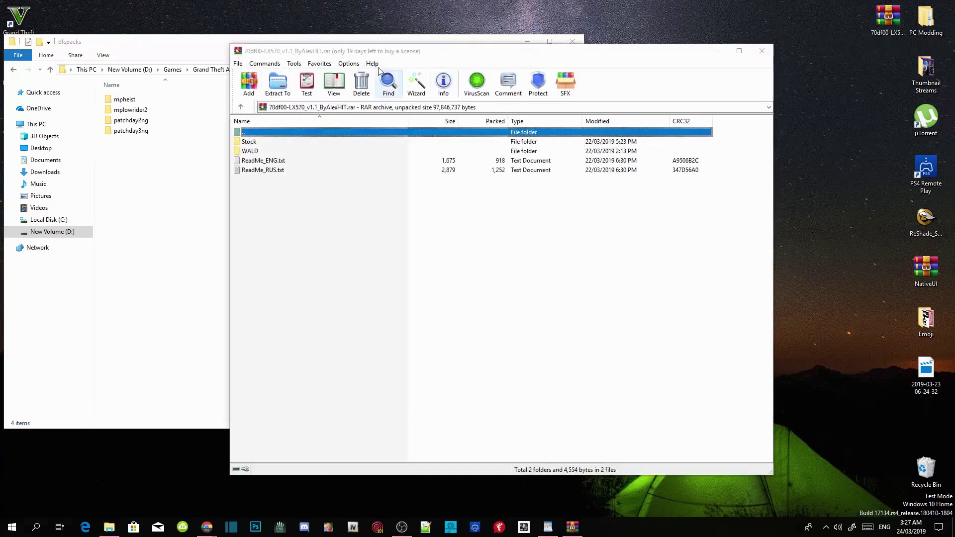
{"action": "left_click_drag", "start_coordinate": [361, 52], "coordinate": [758, 37]}
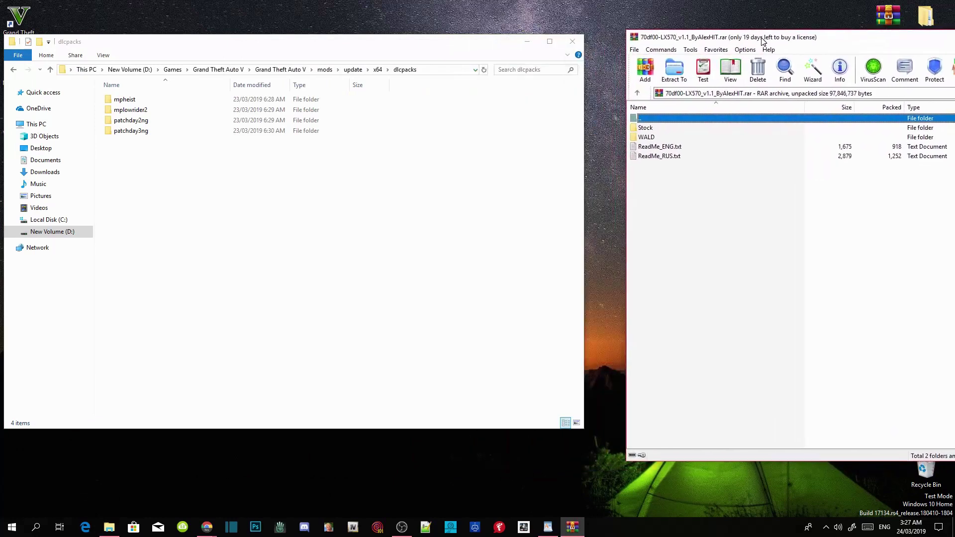
{"action": "double_click", "coordinate": [647, 138]}
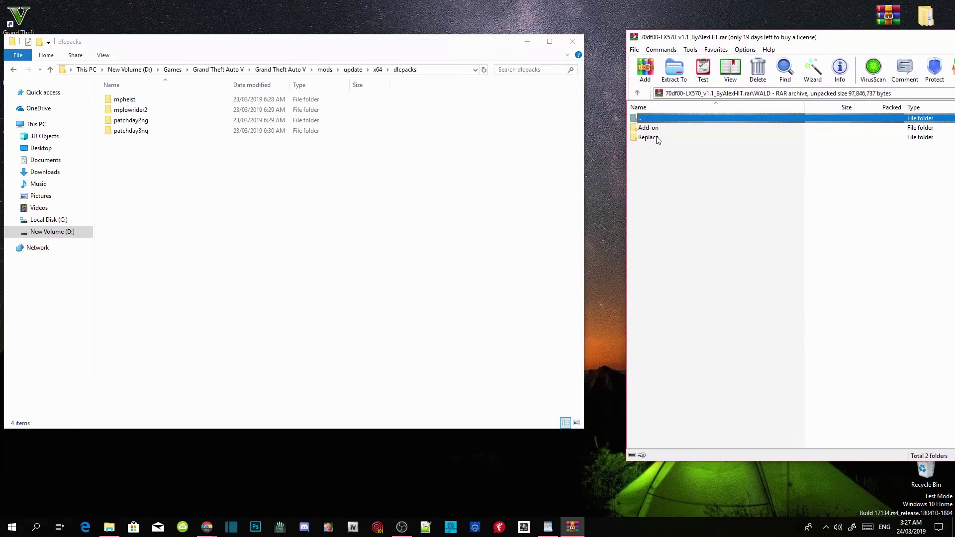
{"action": "double_click", "coordinate": [660, 129]}
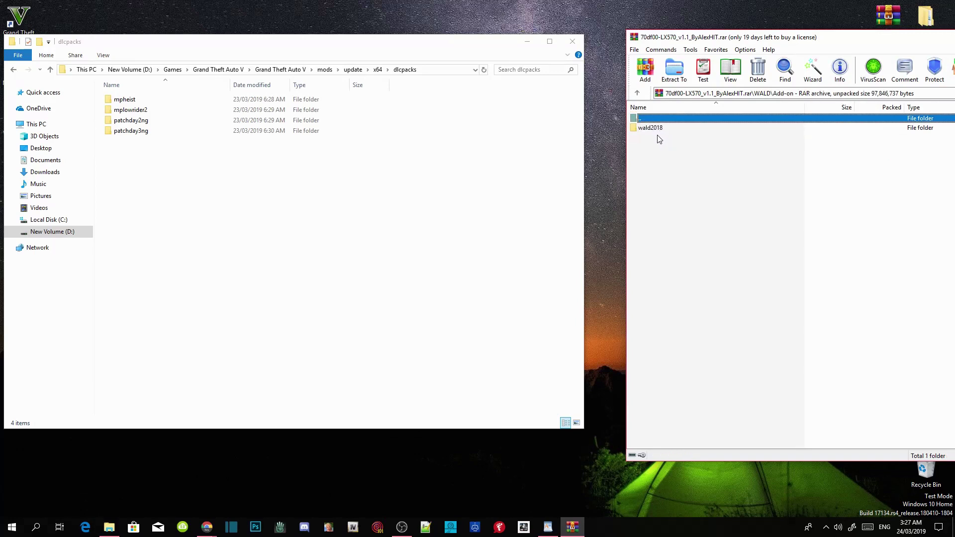
{"action": "left_click", "coordinate": [661, 129]}
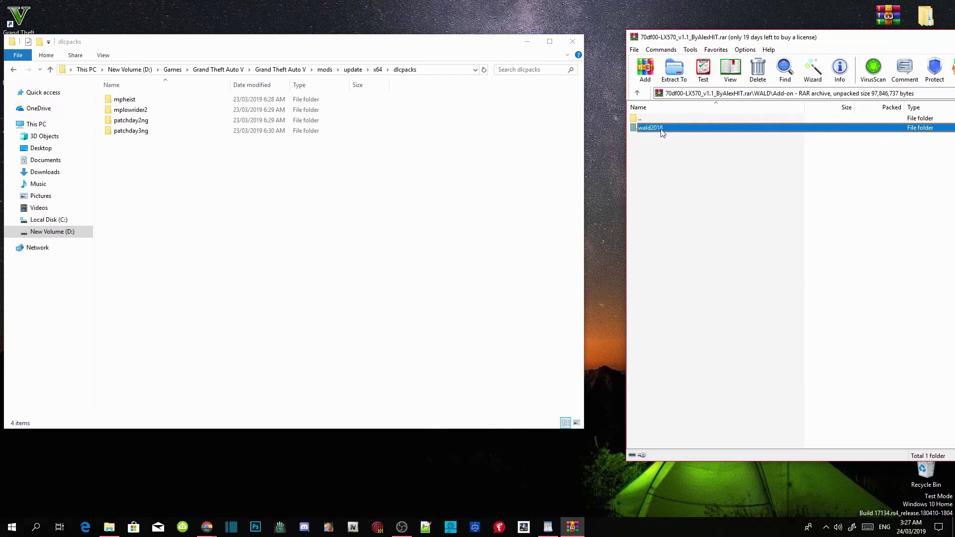
{"action": "left_click_drag", "start_coordinate": [662, 132], "coordinate": [223, 207]}
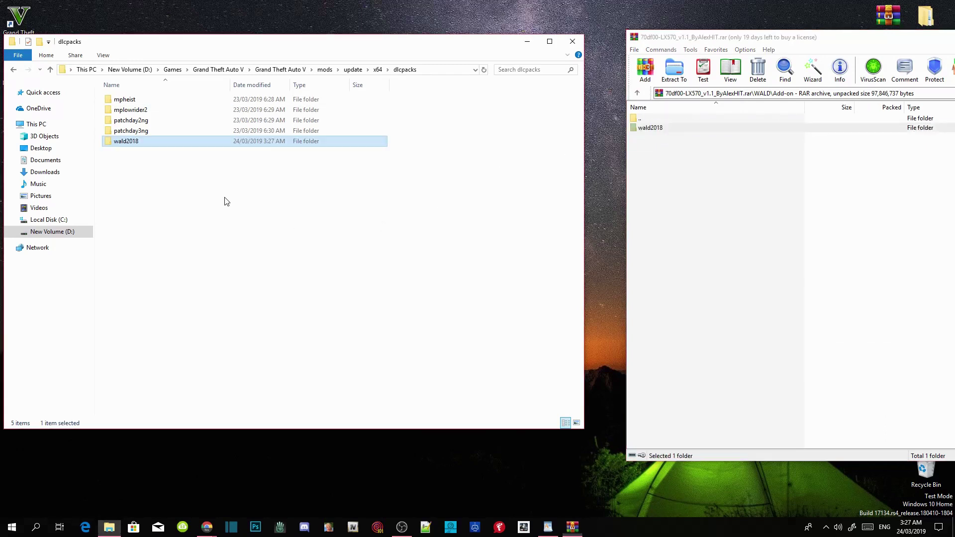
Return Explorer to the Grand Theft Auto V folder and refresh its listing
{"action": "left_click", "coordinate": [854, 39]}
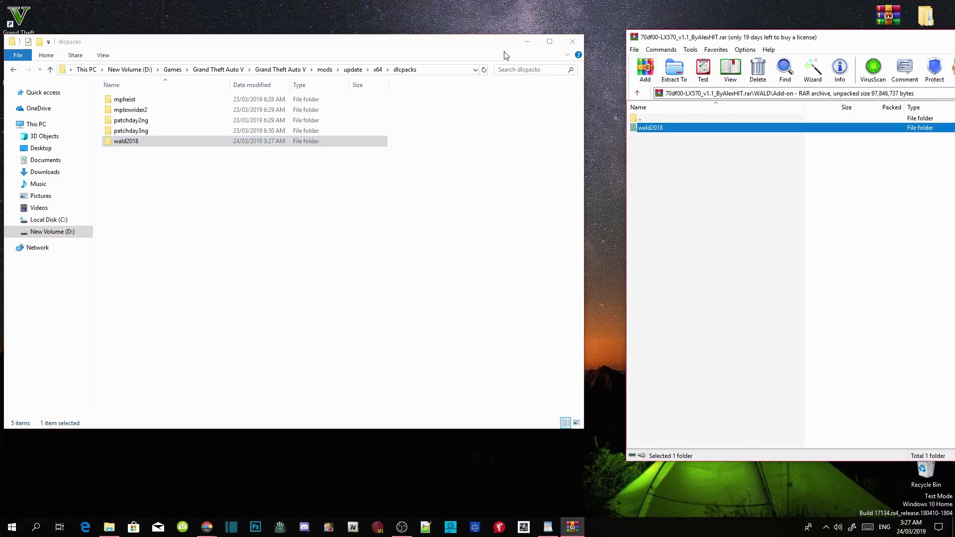
{"action": "left_click", "coordinate": [283, 72]}
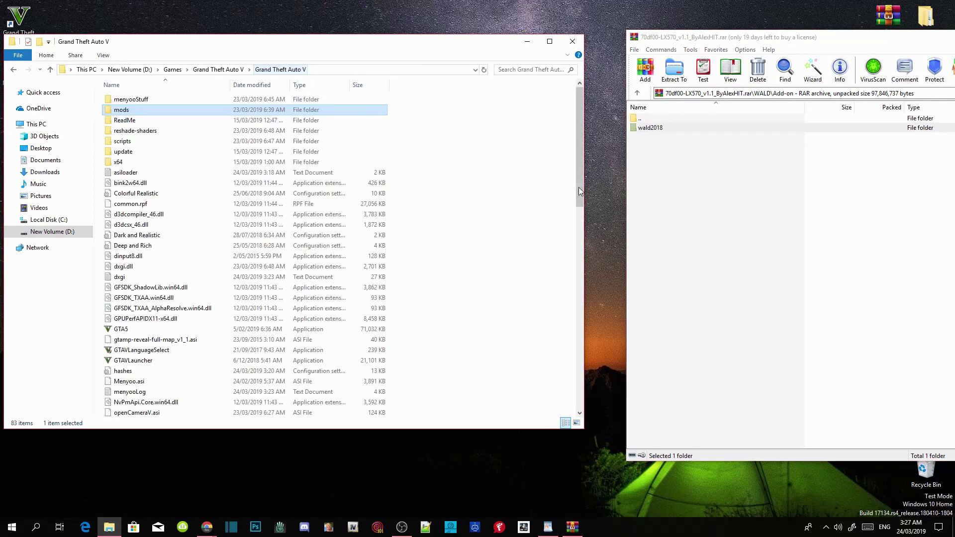
{"action": "right_click", "coordinate": [534, 182]}
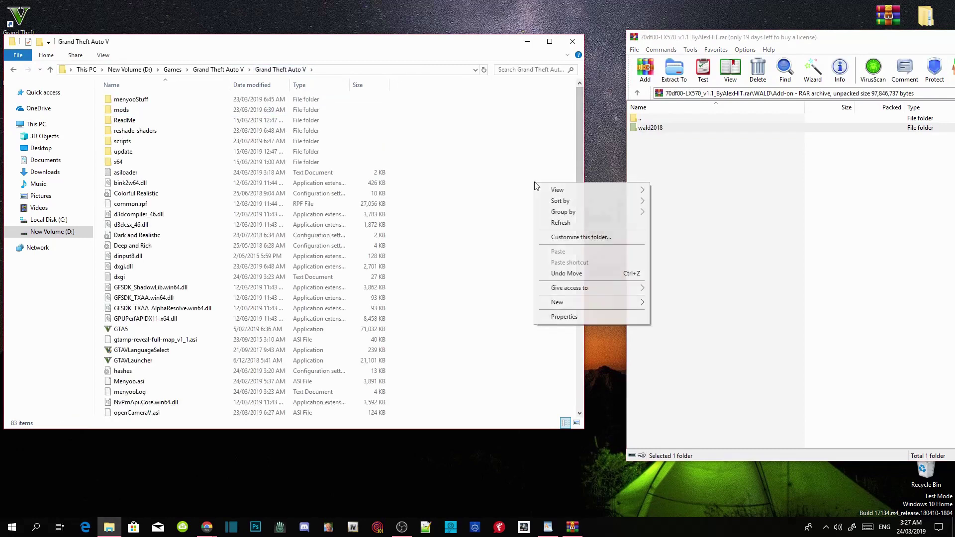
{"action": "left_click", "coordinate": [561, 223]}
Close File Explorer and go up two levels in WinRAR to the archive root
{"action": "left_click", "coordinate": [573, 41]}
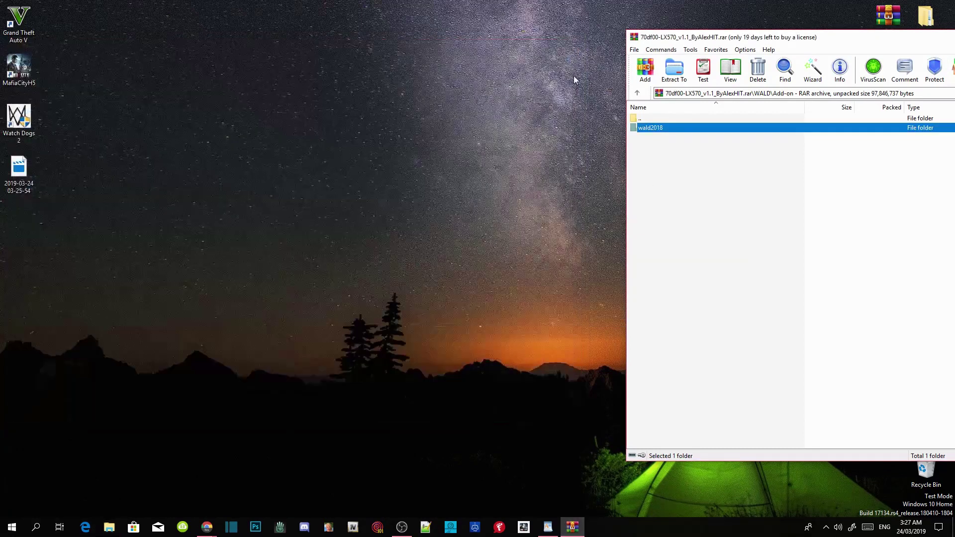
{"action": "double_click", "coordinate": [649, 118]}
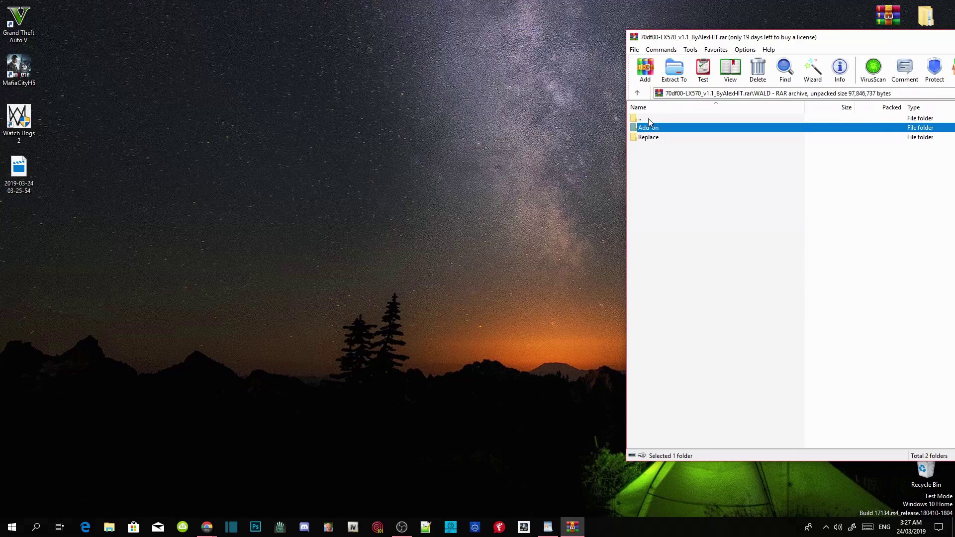
{"action": "double_click", "coordinate": [649, 118]}
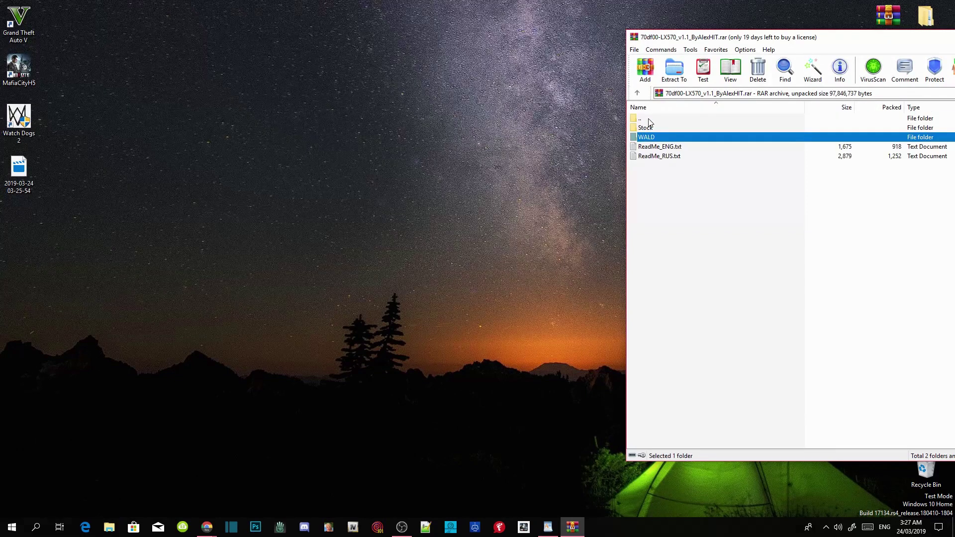
Open ReadMe_ENG.txt and copy the WALD dlcpacks:/wald2018/ Item line
{"action": "double_click", "coordinate": [669, 147]}
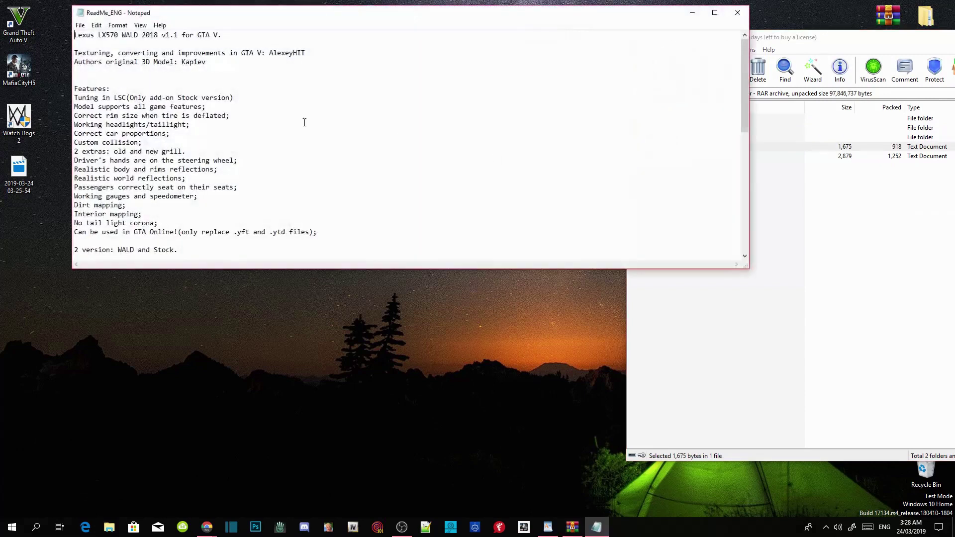
{"action": "scroll", "coordinate": [193, 149], "scroll_direction": "down", "scroll_amount": 11}
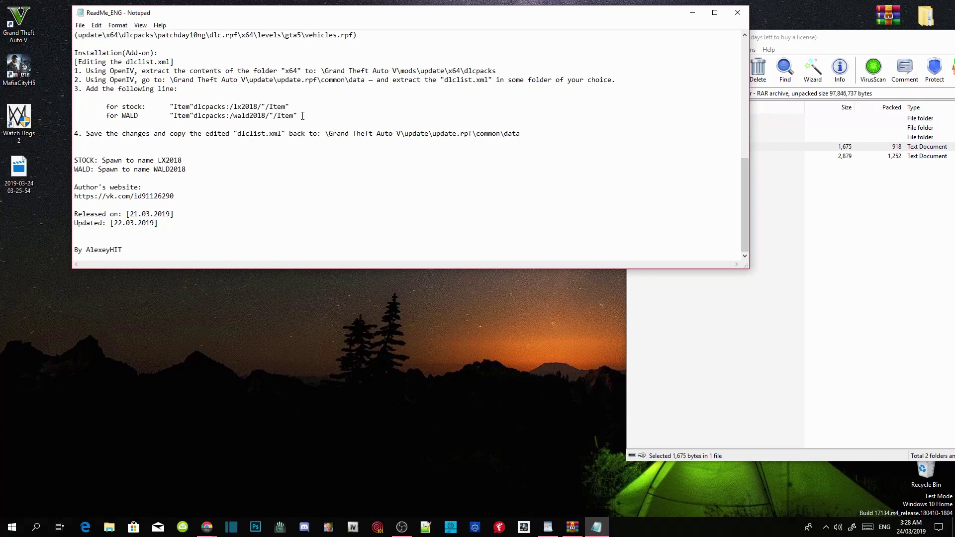
{"action": "left_click_drag", "start_coordinate": [293, 117], "coordinate": [170, 115]}
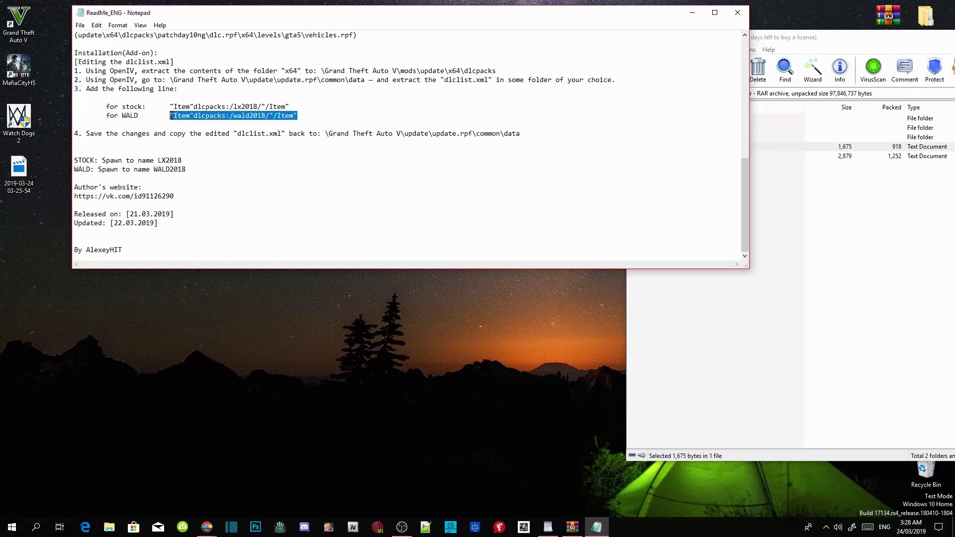
{"action": "right_click", "coordinate": [180, 117]}
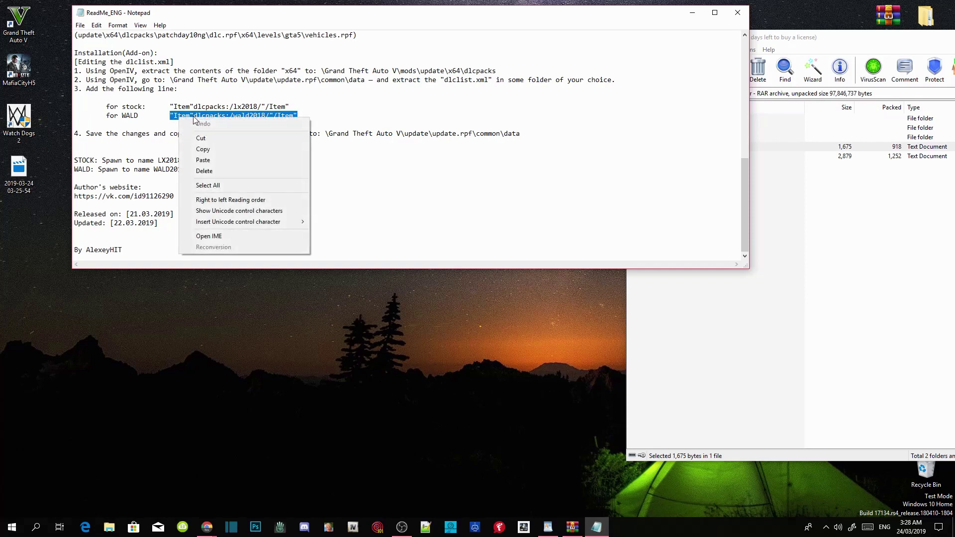
{"action": "left_click", "coordinate": [203, 148]}
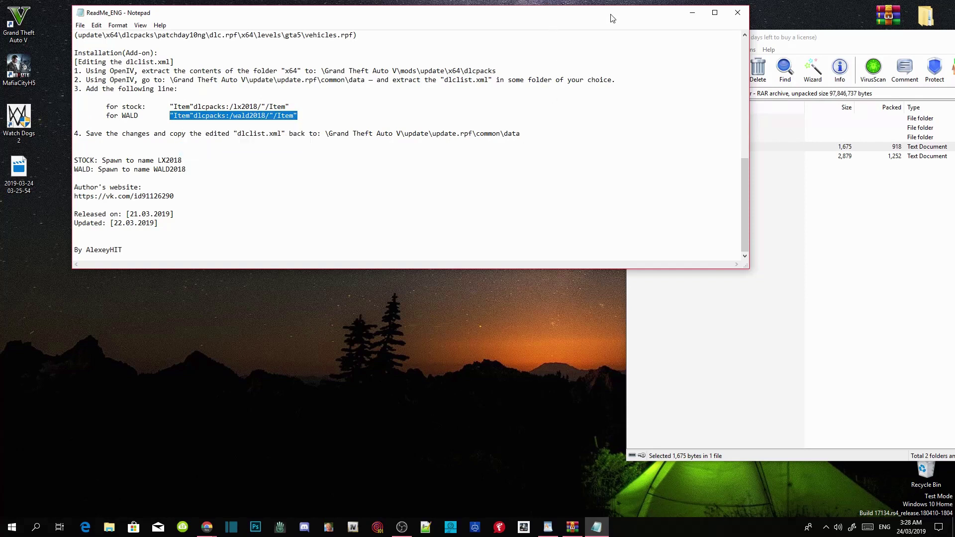
Close the readme and the mod archive in WinRAR
{"action": "left_click", "coordinate": [738, 13]}
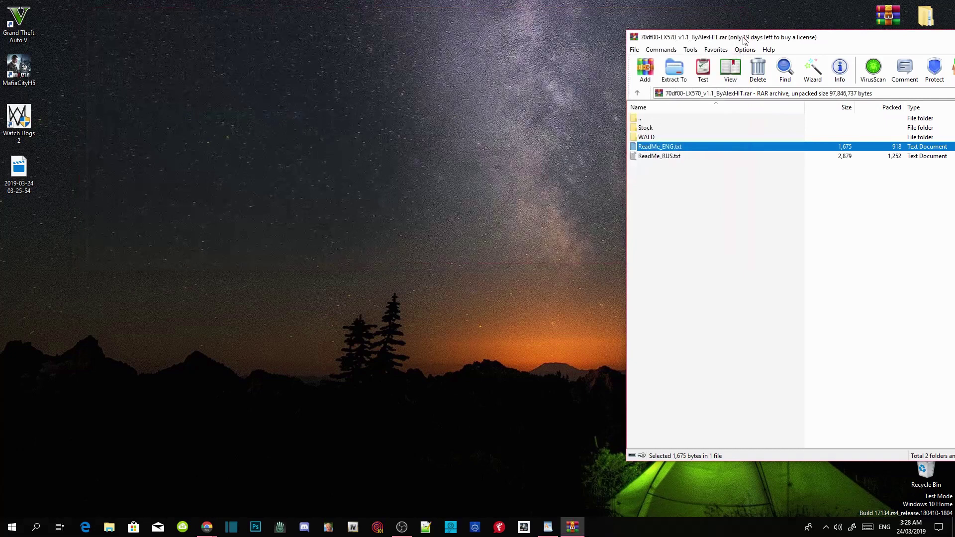
{"action": "left_click_drag", "start_coordinate": [742, 38], "coordinate": [323, 47]}
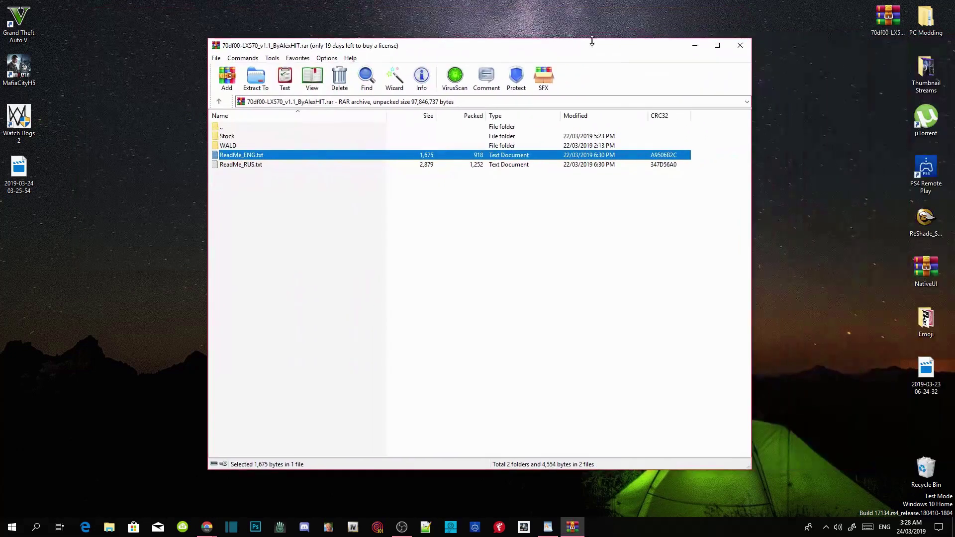
{"action": "left_click", "coordinate": [739, 47]}
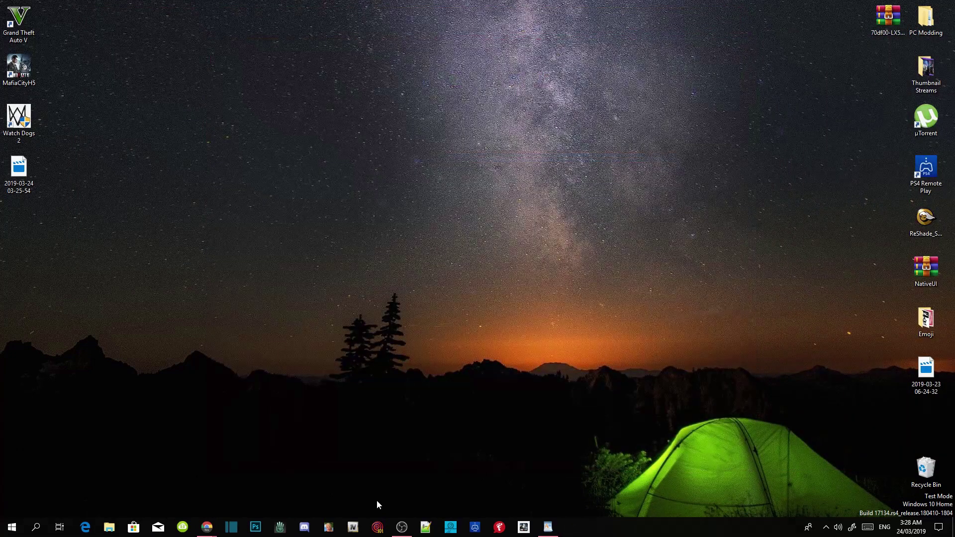
Launch OpenIV for Grand Theft Auto V on Windows and enable Edit mode
{"action": "left_click", "coordinate": [361, 524]}
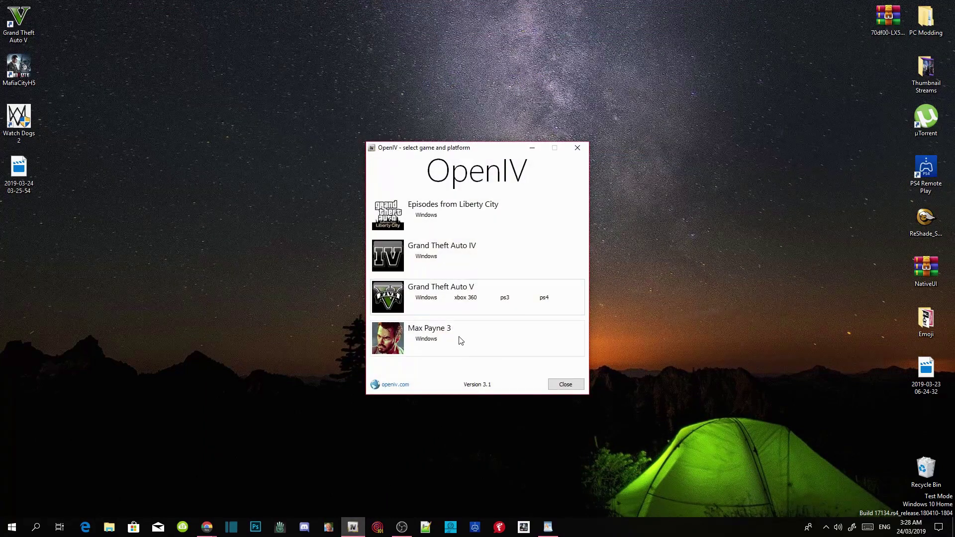
{"action": "left_click", "coordinate": [429, 299]}
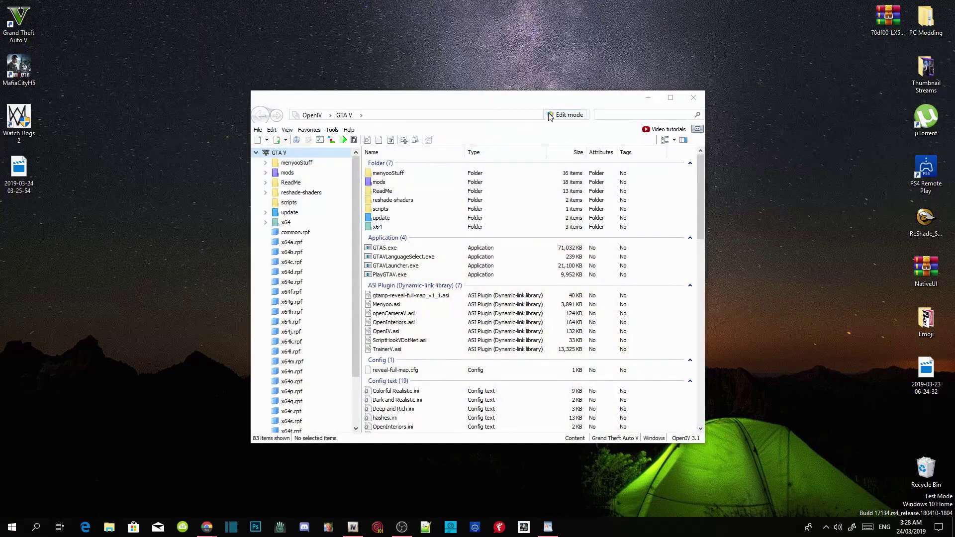
{"action": "left_click", "coordinate": [561, 115]}
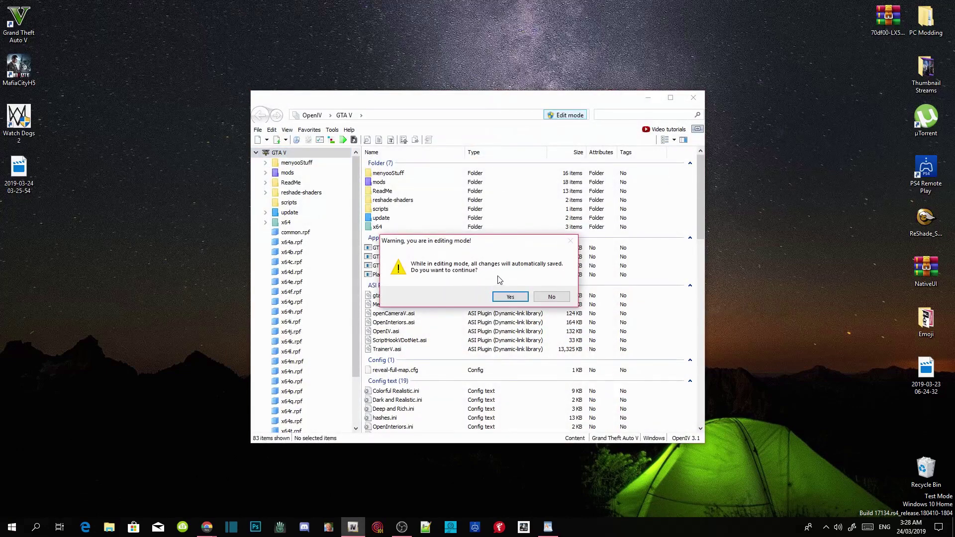
{"action": "left_click", "coordinate": [510, 297]}
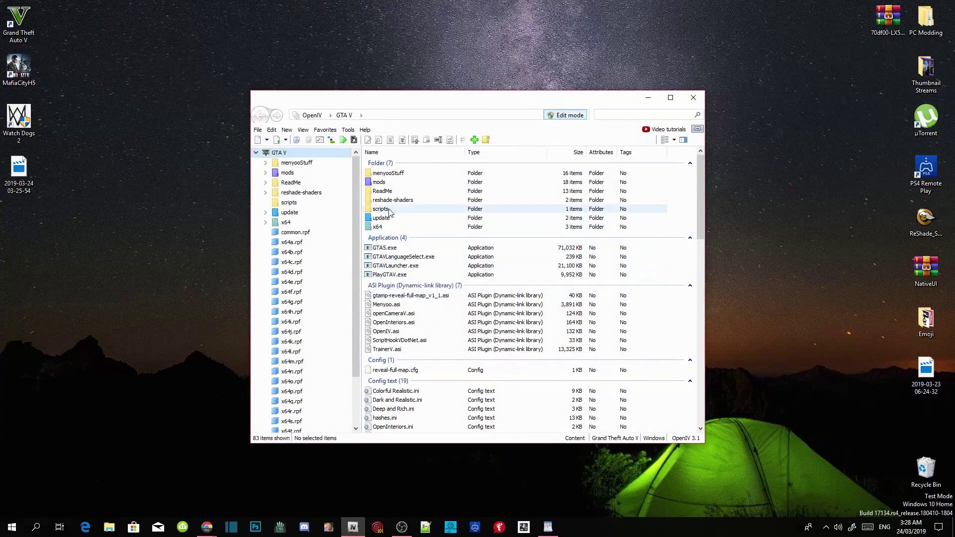
Browse to mods\update\update.rpf\common\data and scroll down to dlclist.xml
{"action": "double_click", "coordinate": [380, 182]}
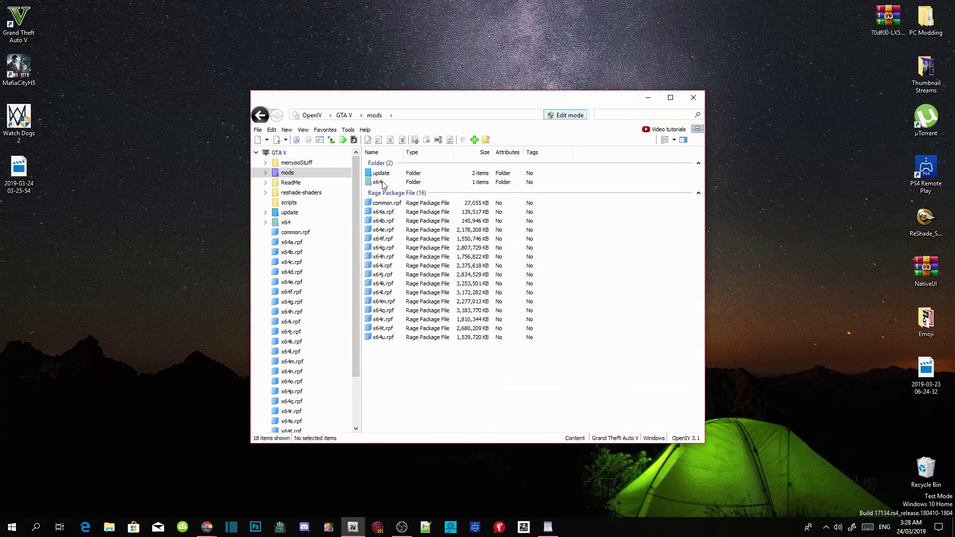
{"action": "double_click", "coordinate": [382, 173]}
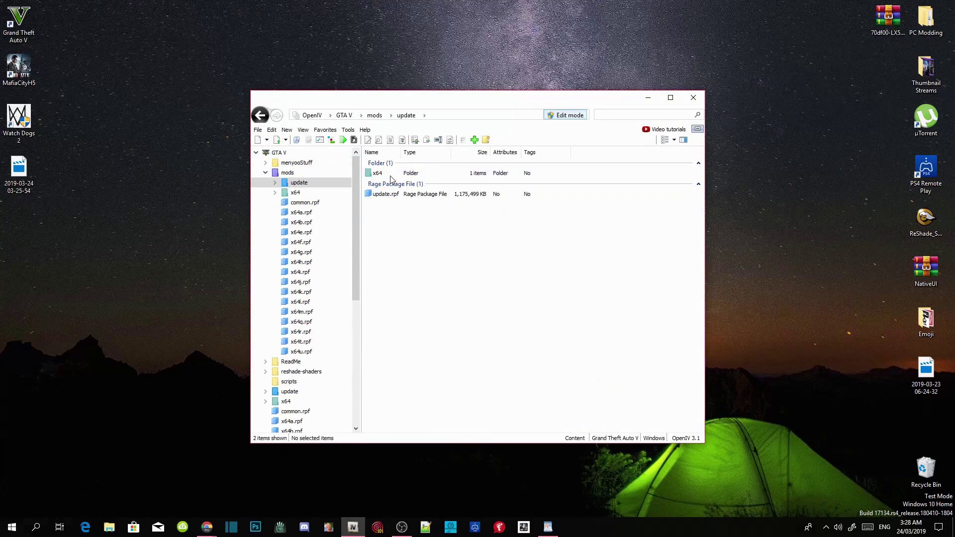
{"action": "double_click", "coordinate": [390, 194]}
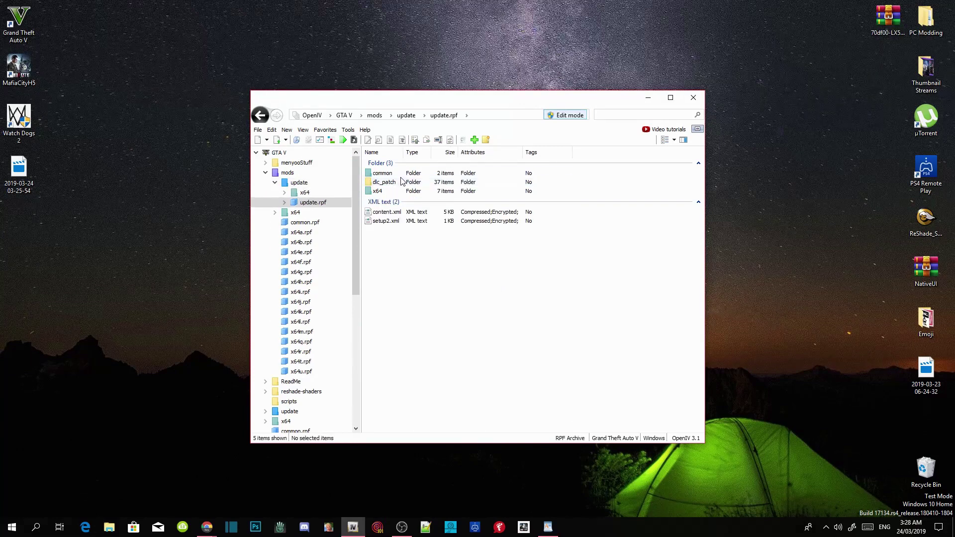
{"action": "double_click", "coordinate": [401, 174]}
{"action": "double_click", "coordinate": [401, 174]}
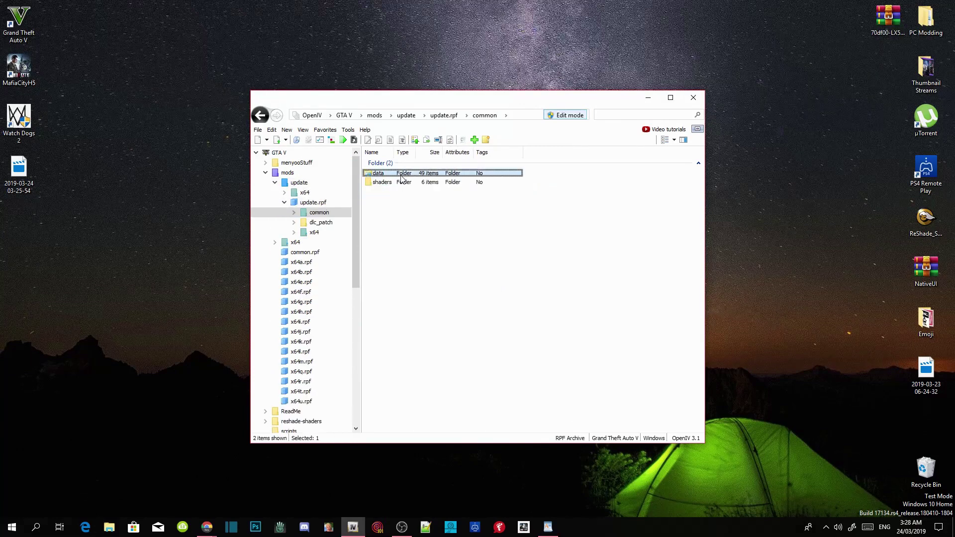
{"action": "scroll", "coordinate": [392, 208], "scroll_direction": "down", "scroll_amount": 6}
{"action": "scroll", "coordinate": [392, 207], "scroll_direction": "down", "scroll_amount": 4}
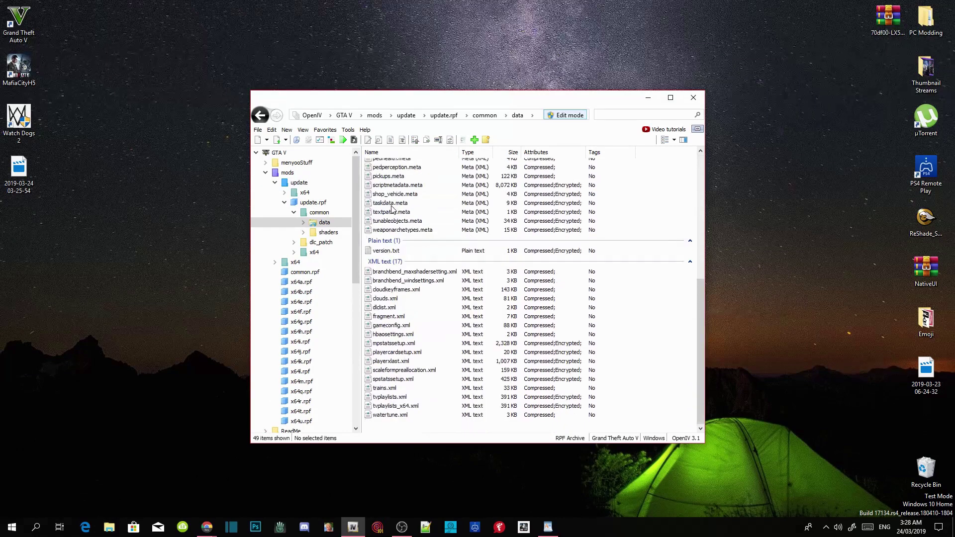
Open dlclist.xml for editing and paste the wald2018 item on a new line after mpchristmas2018
{"action": "right_click", "coordinate": [384, 309]}
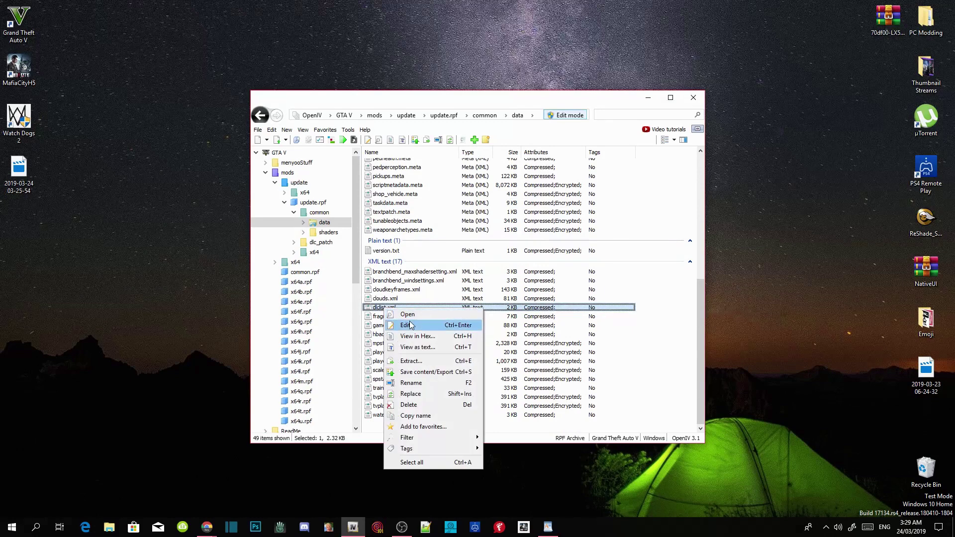
{"action": "left_click", "coordinate": [410, 325]}
{"action": "scroll", "coordinate": [417, 313], "scroll_direction": "down", "scroll_amount": 10}
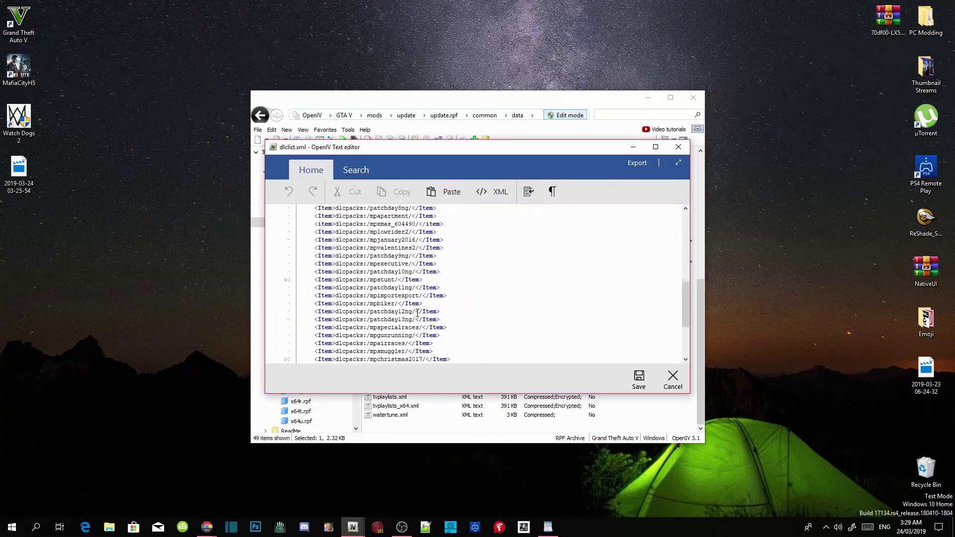
{"action": "scroll", "coordinate": [418, 312], "scroll_direction": "down", "scroll_amount": 4}
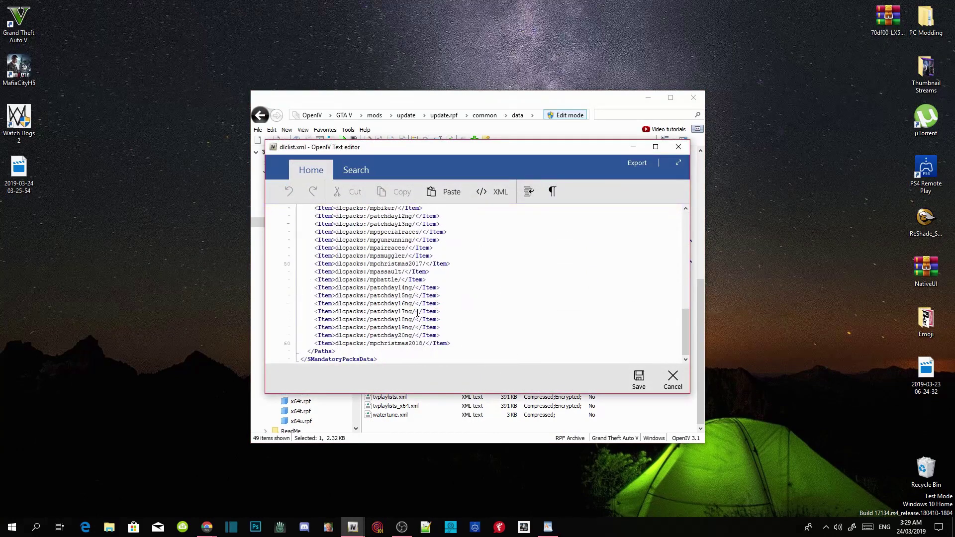
{"action": "left_click", "coordinate": [468, 345]}
{"action": "key", "text": "Return"}
{"action": "key", "text": "ctrl+v"}
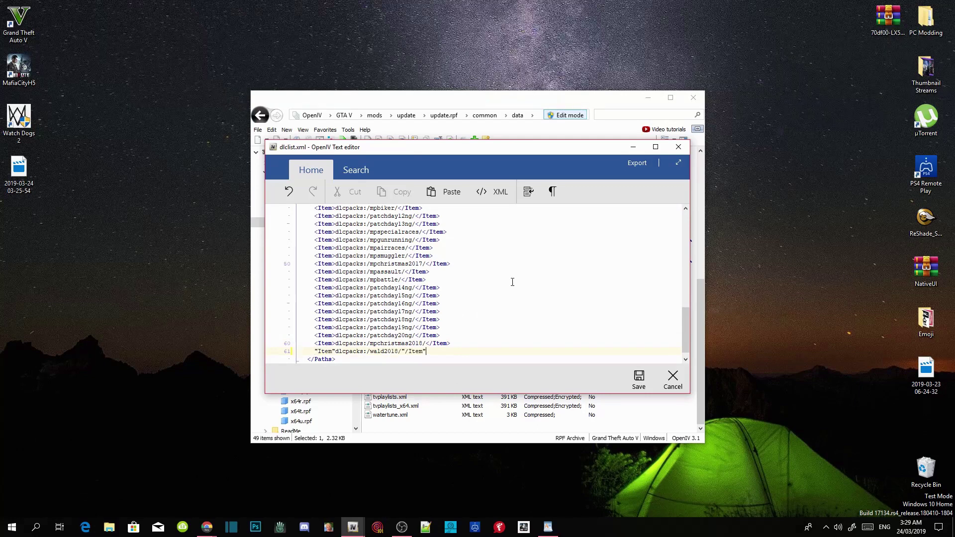
{"action": "scroll", "coordinate": [513, 282], "scroll_direction": "down", "scroll_amount": 1}
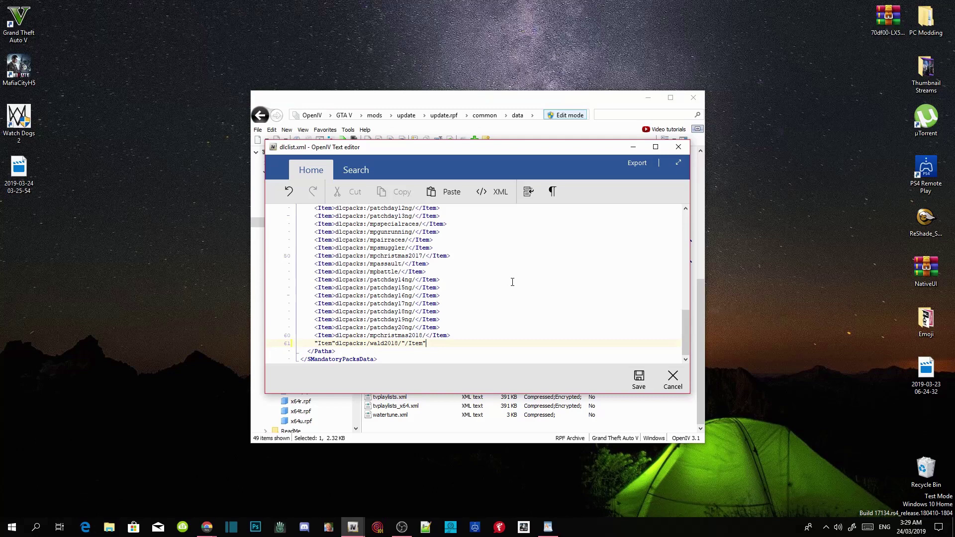
Replace the pasted quotes with < and > to form <Item>dlcpacks:/wald2018/</Item>, then save
{"action": "key", "text": "BackSpace"}
{"action": "type", "text": ">"}
{"action": "key", "text": "BackSpace"}
{"action": "type", "text": "<"}
{"action": "key", "text": "BackSpace"}
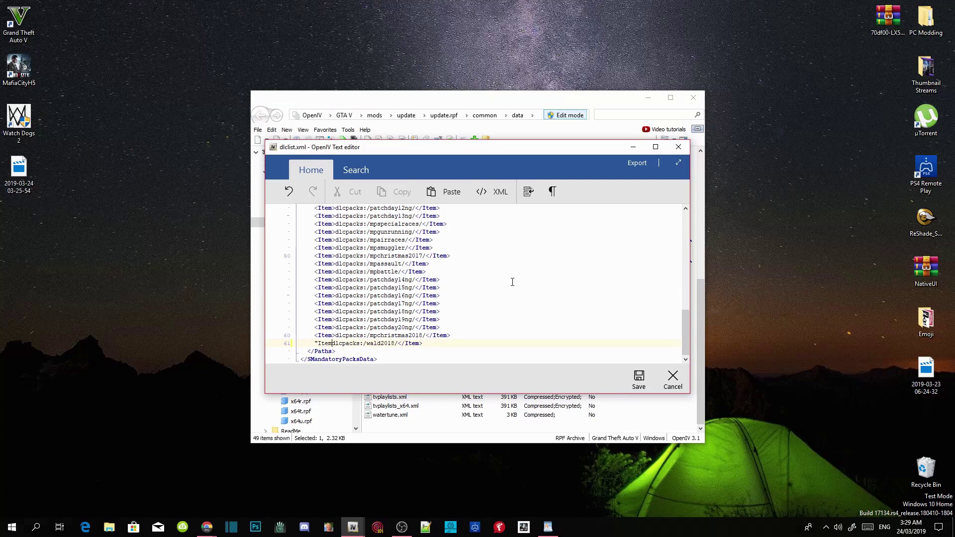
{"action": "type", "text": ">"}
{"action": "key", "text": "BackSpace"}
{"action": "type", "text": "<"}
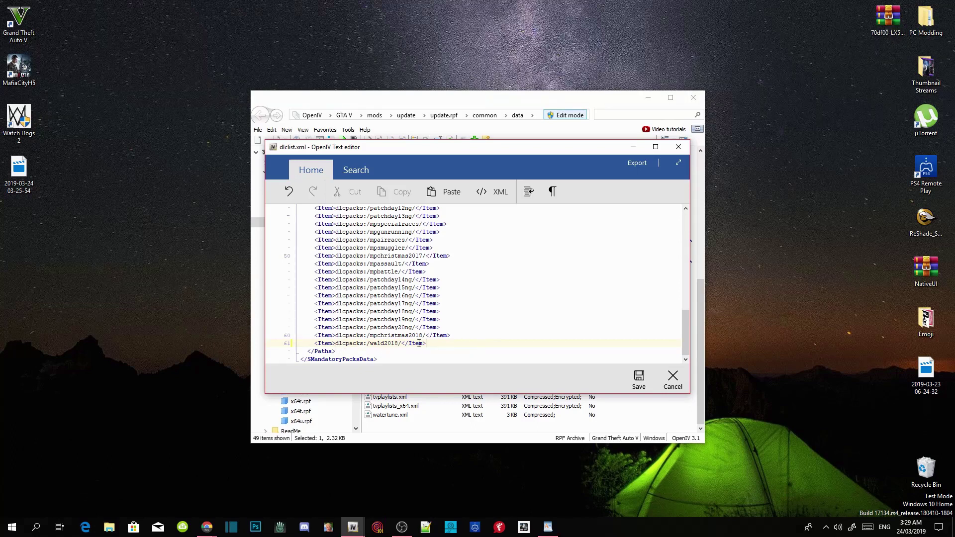
{"action": "left_click", "coordinate": [639, 379]}
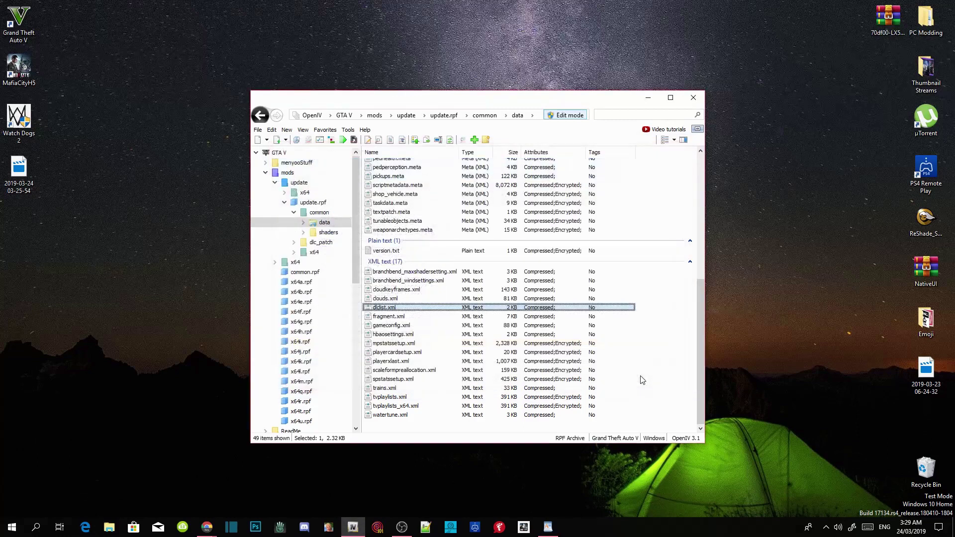
Reopen dlclist.xml to confirm the wald2018 entry, then close the viewer
{"action": "double_click", "coordinate": [386, 307]}
{"action": "scroll", "coordinate": [387, 308], "scroll_direction": "down", "scroll_amount": 13}
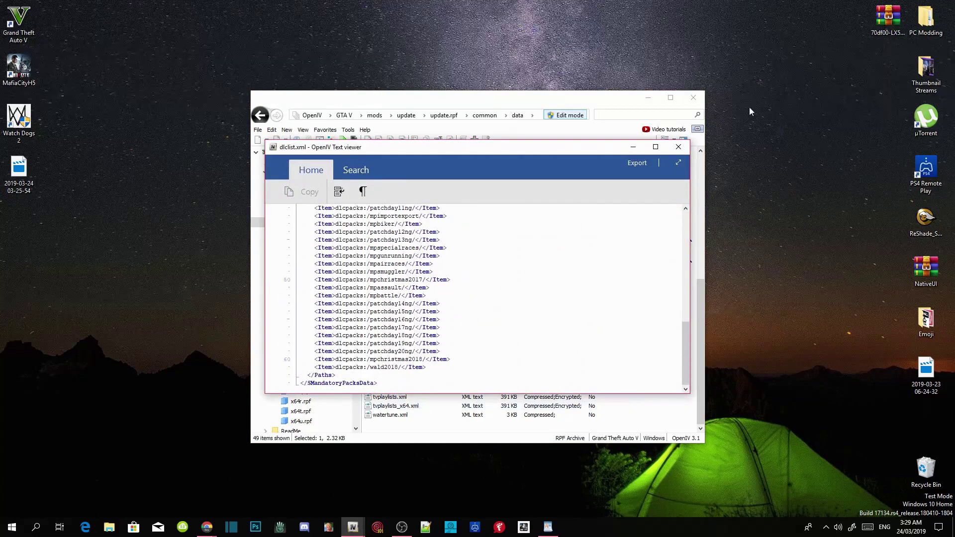
{"action": "left_click", "coordinate": [679, 148]}
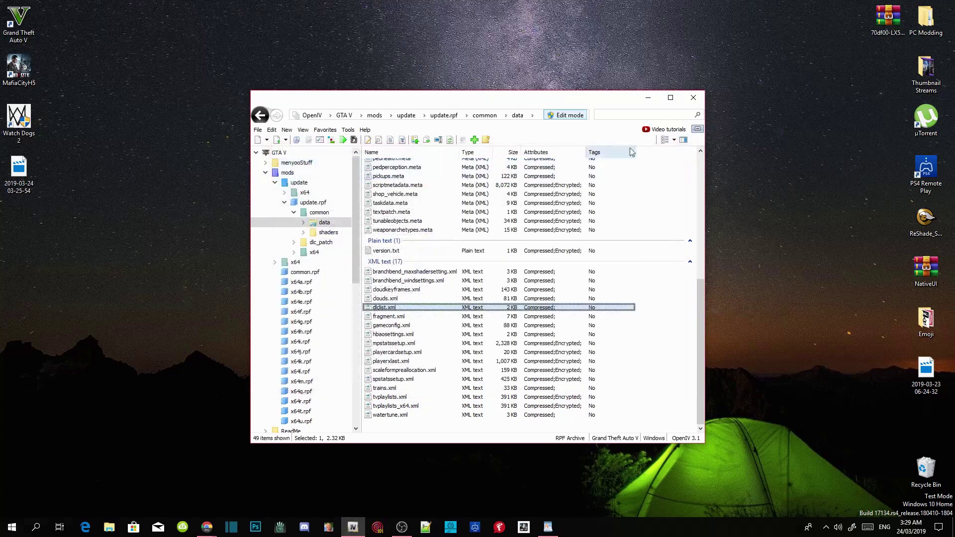
Return to the GTA V root folder, close OpenIV, and refresh the desktop
{"action": "left_click", "coordinate": [344, 115]}
{"action": "left_click", "coordinate": [692, 99]}
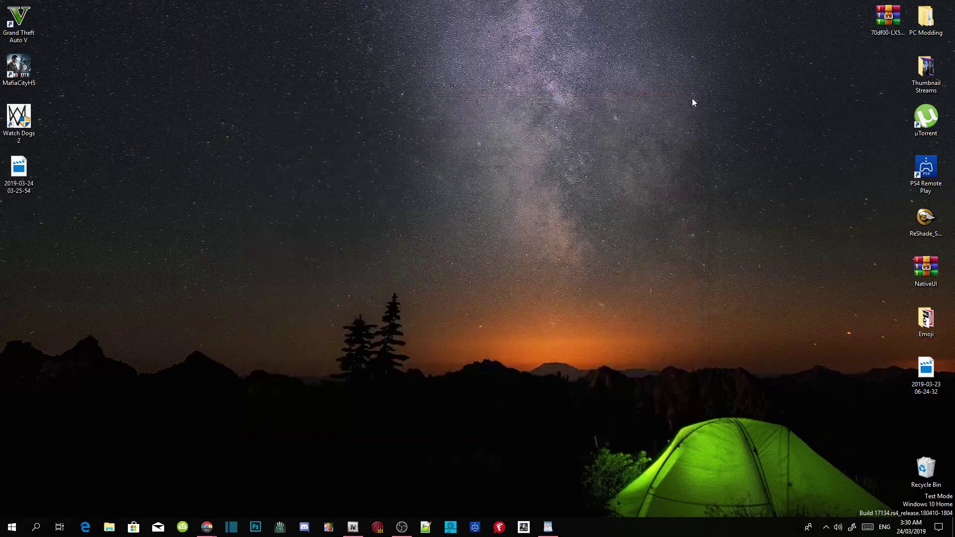
{"action": "right_click", "coordinate": [348, 76]}
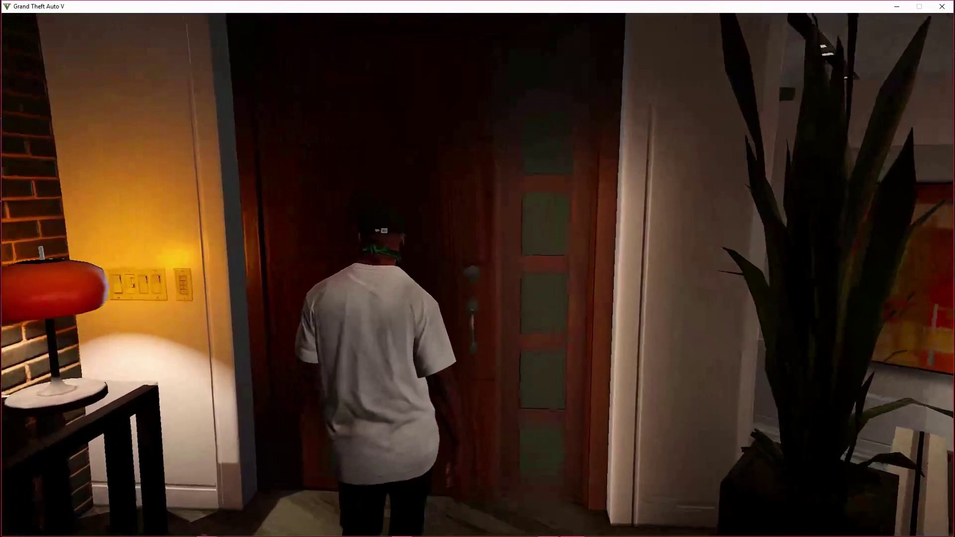
Walk the character out the front door, across the driveway past the white car, onto the sidewalk
{"action": "key", "text": "w"}
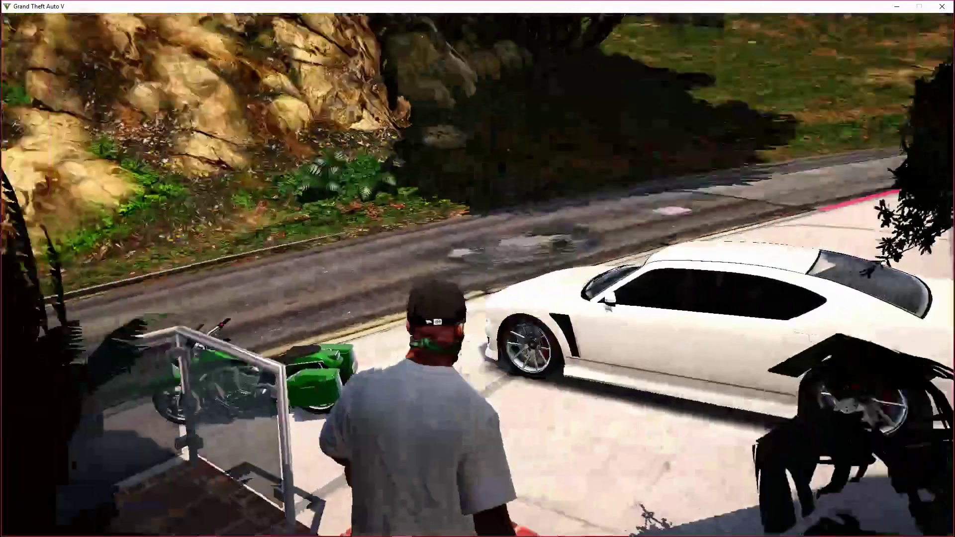
{"action": "key", "text": "w"}
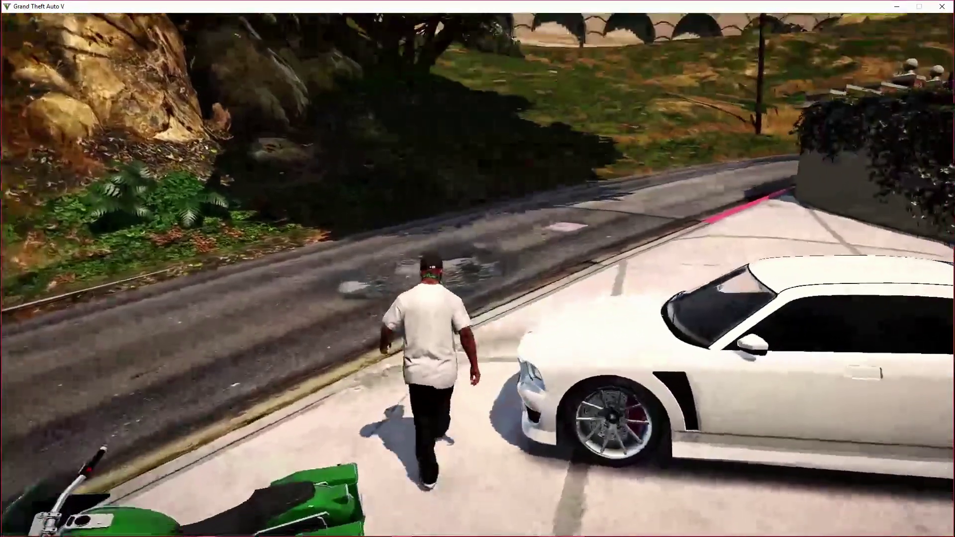
{"action": "key", "text": "w"}
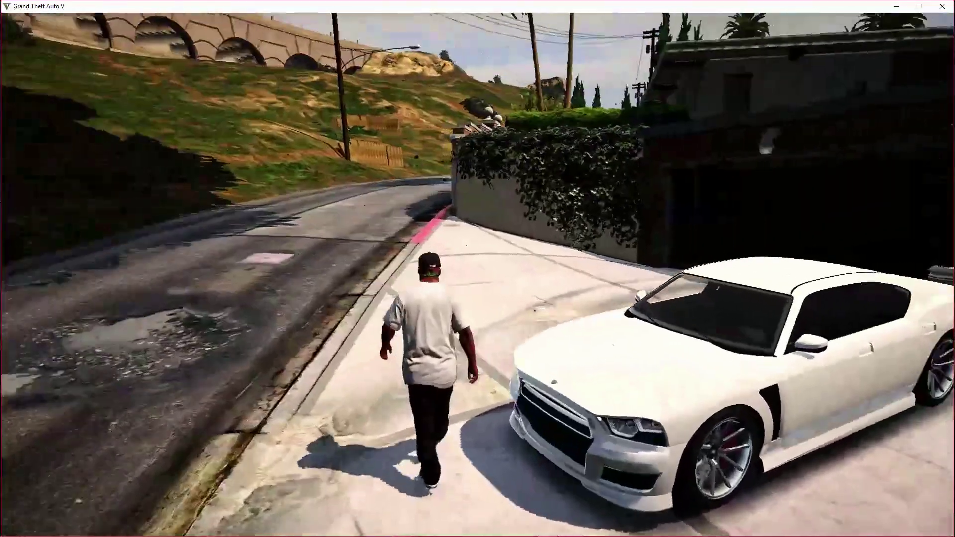
{"action": "key", "text": "w"}
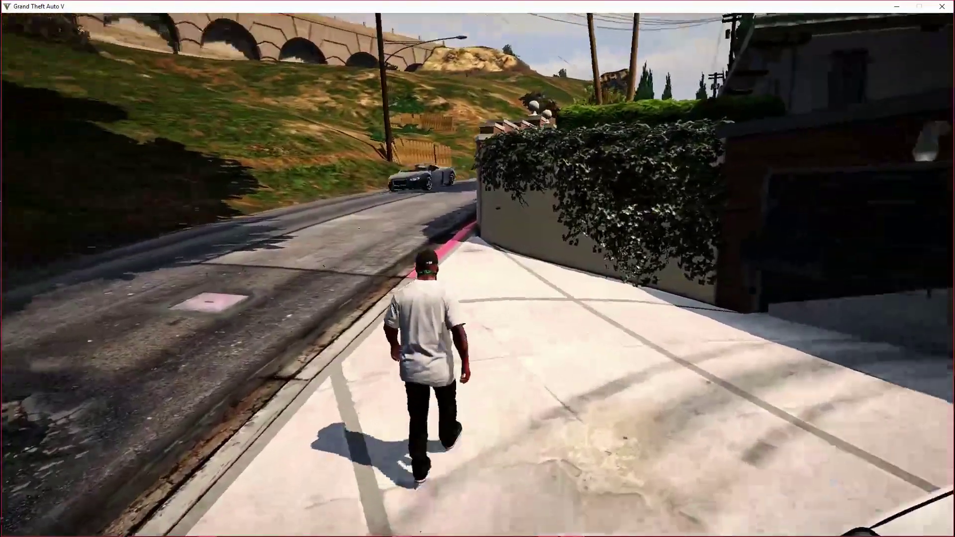
{"action": "key", "text": "w"}
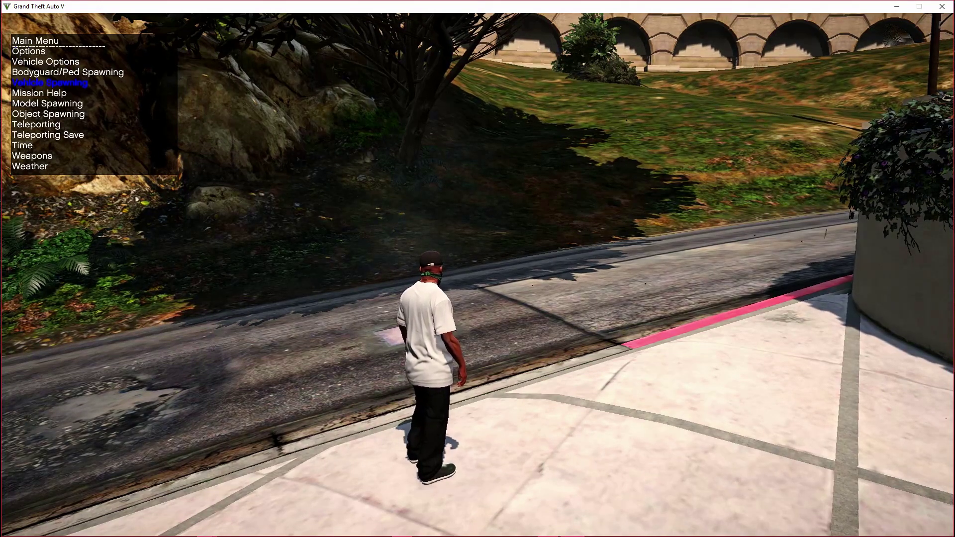
Spawn the Enus wald2018 from the trainer's Added Vehicles Menu, then close the trainer
{"action": "key", "text": "Return"}
{"action": "key", "text": "Up"}
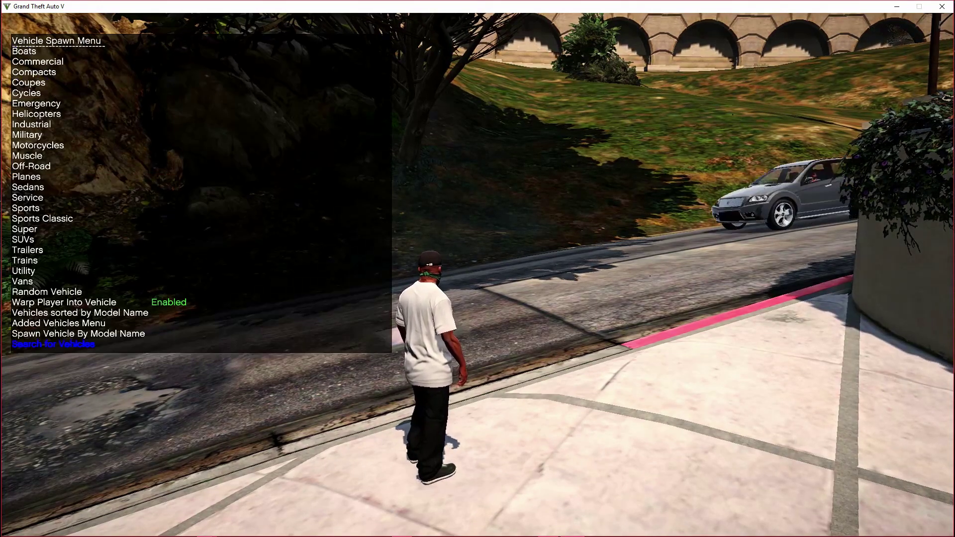
{"action": "key", "text": "Up"}
{"action": "key", "text": "Up"}
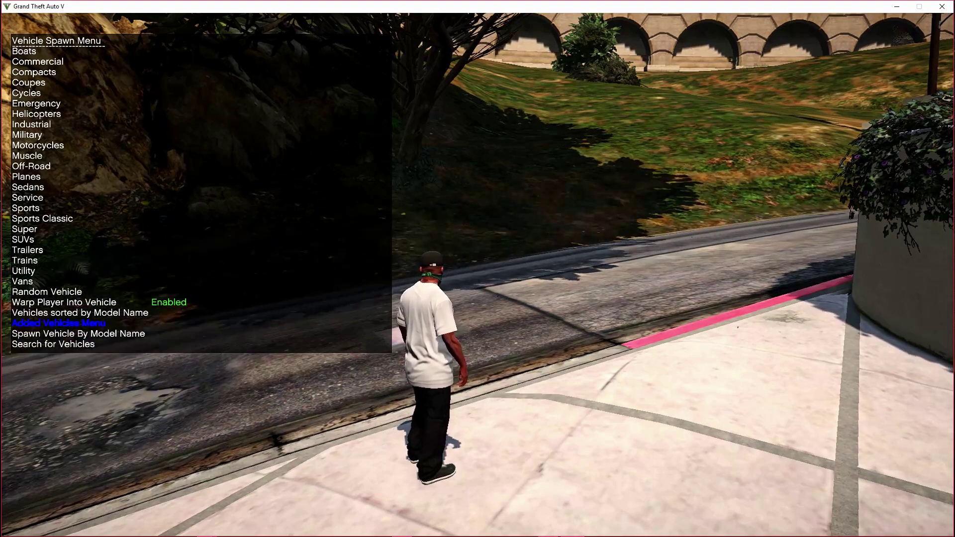
{"action": "key", "text": "Return"}
{"action": "key", "text": "Down"}
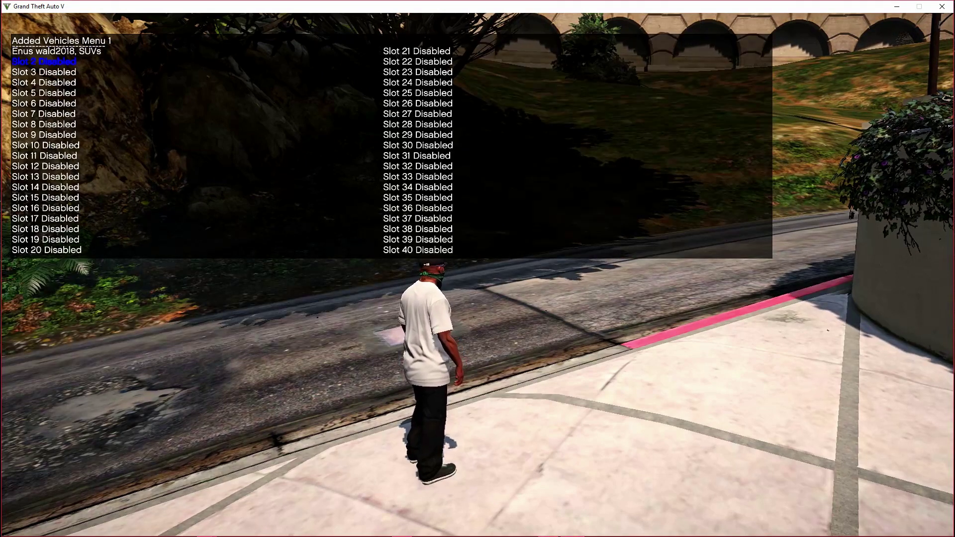
{"action": "key", "text": "Up"}
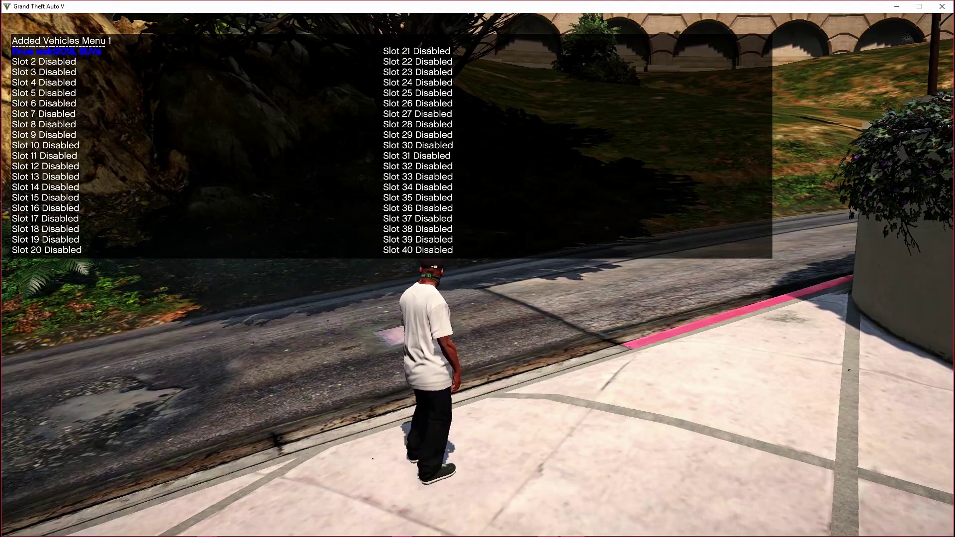
{"action": "key", "text": "Return"}
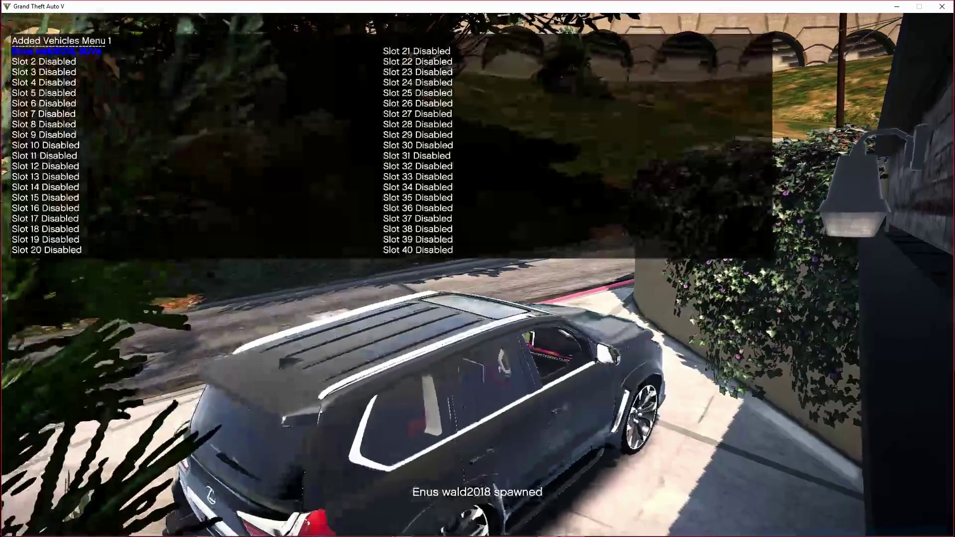
{"action": "key", "text": "BackSpace"}
{"action": "key", "text": "BackSpace"}
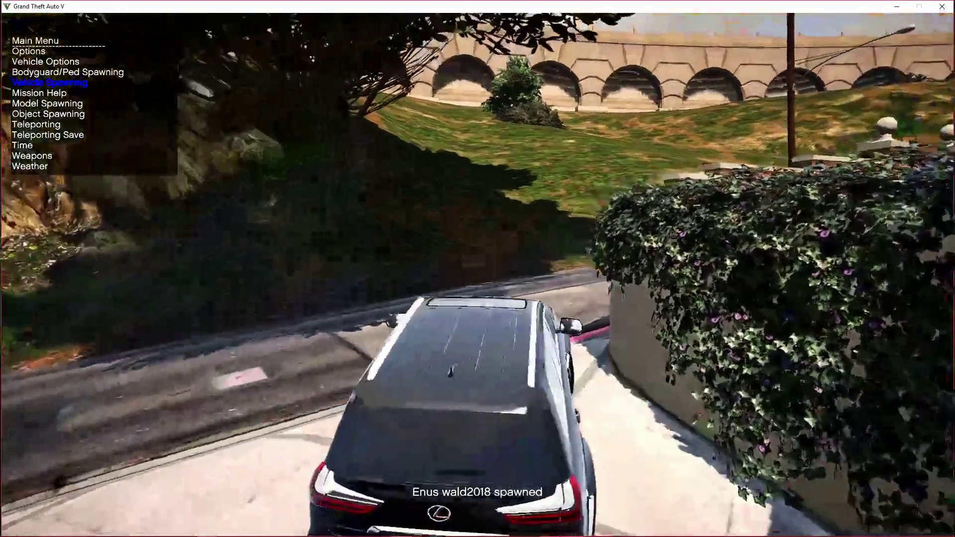
{"action": "key", "text": "BackSpace"}
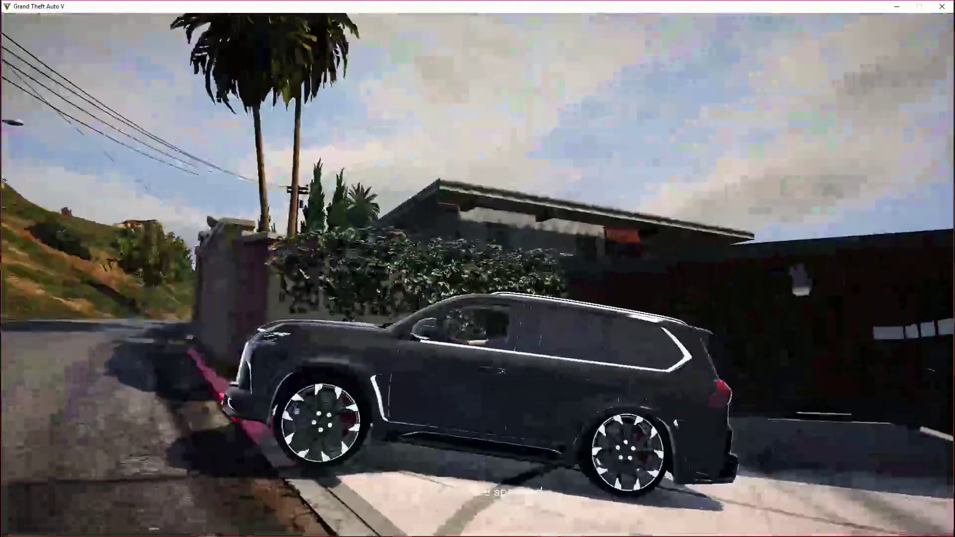